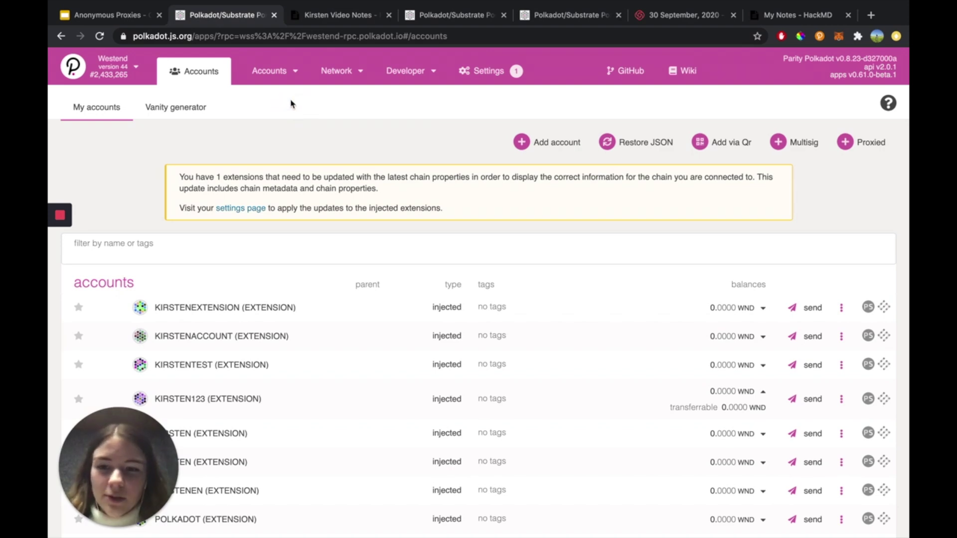
- Download an encrypted JSON backup file of the proxy account, protected with its password
{"action": "mouse_move", "coordinate": [279, 75]}
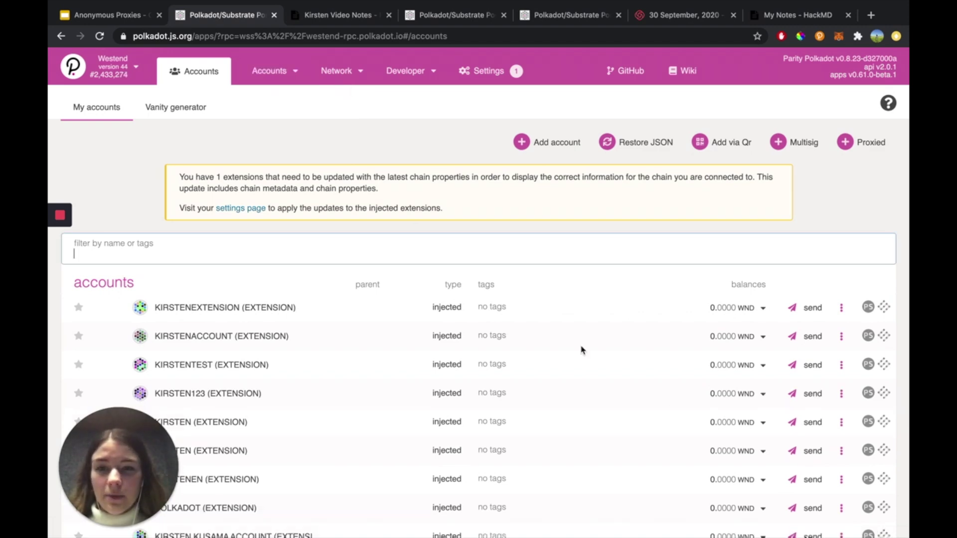
{"action": "scroll", "coordinate": [581, 350], "scroll_direction": "down", "scroll_amount": 5}
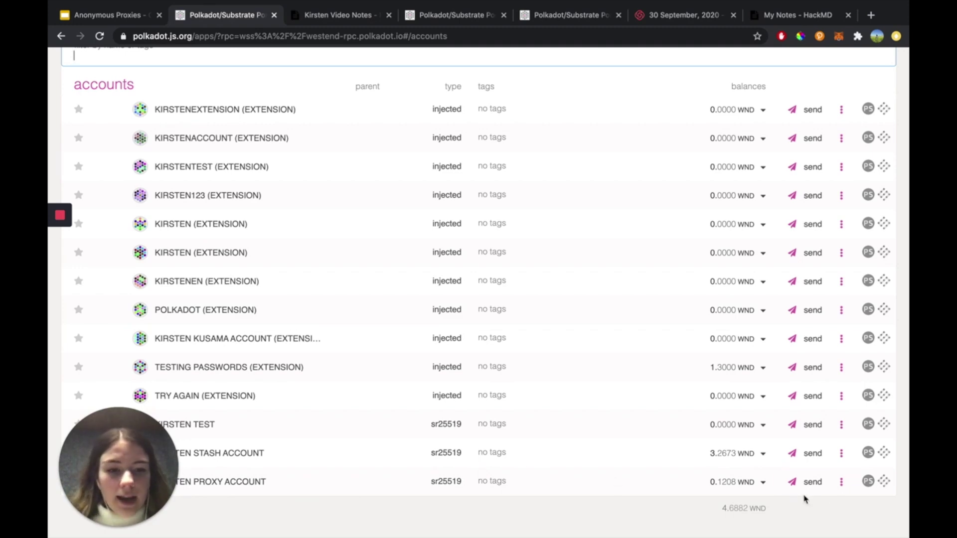
{"action": "left_click", "coordinate": [841, 486]}
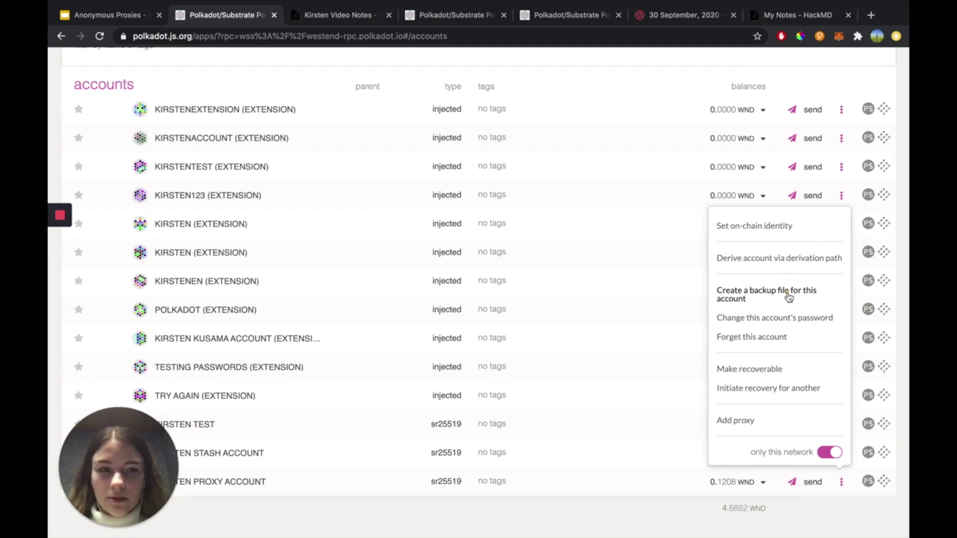
{"action": "left_click", "coordinate": [788, 298]}
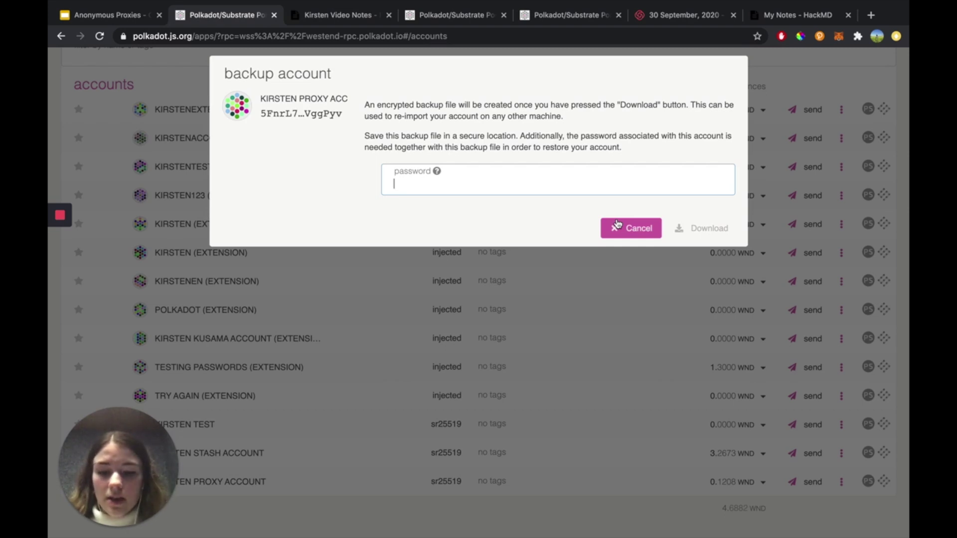
{"action": "type", "text": "•••••••••••"}
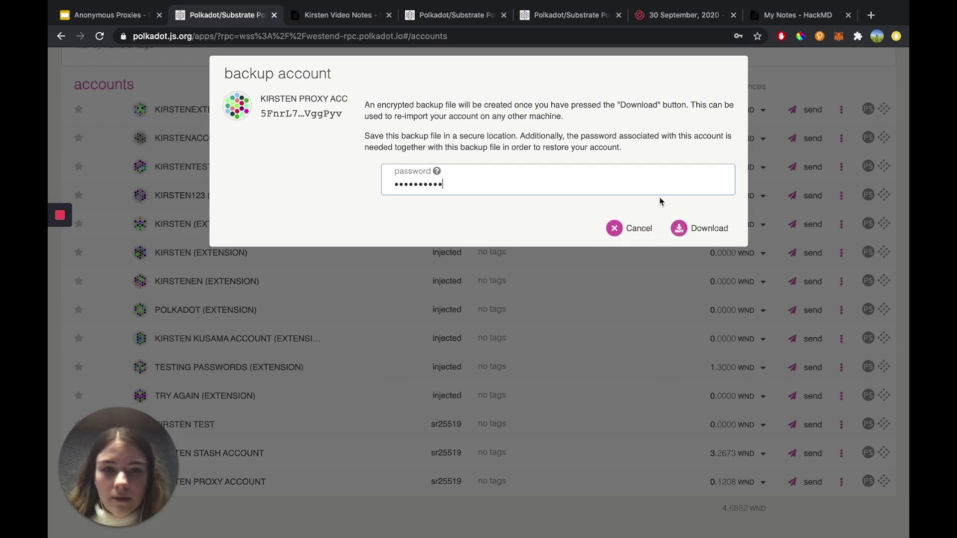
{"action": "left_click", "coordinate": [708, 227]}
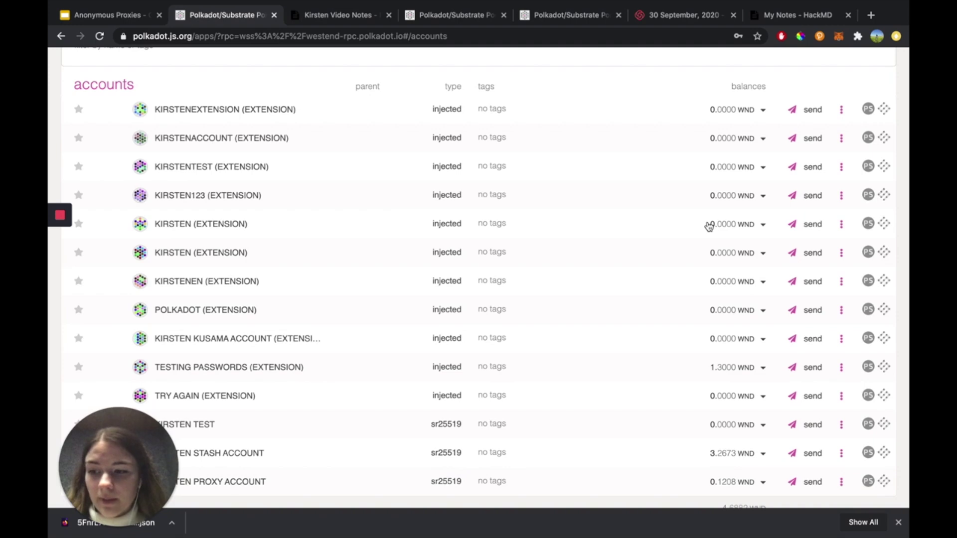
- Forget the proxy account and confirm its removal from the Westend accounts list
{"action": "scroll", "coordinate": [612, 298], "scroll_direction": "down", "scroll_amount": 1}
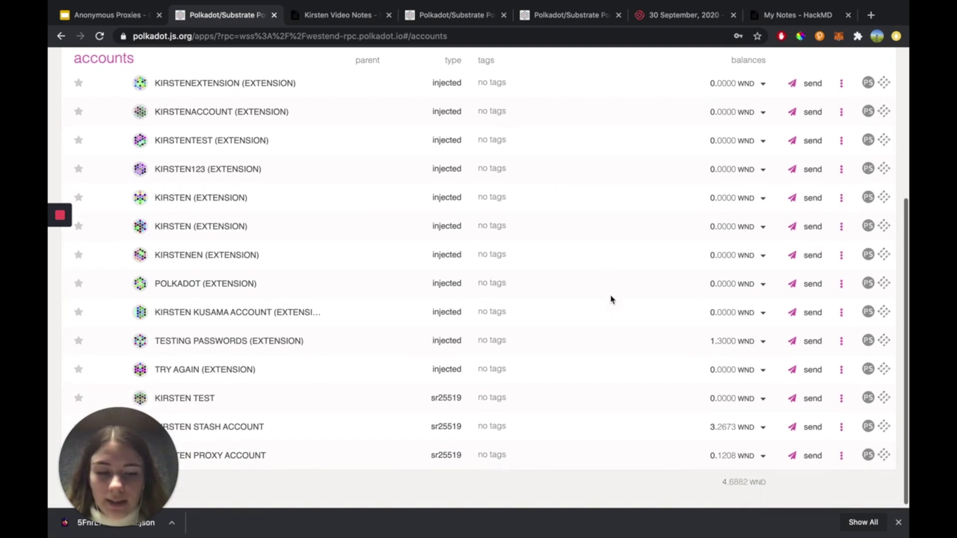
{"action": "scroll", "coordinate": [611, 299], "scroll_direction": "down", "scroll_amount": 1}
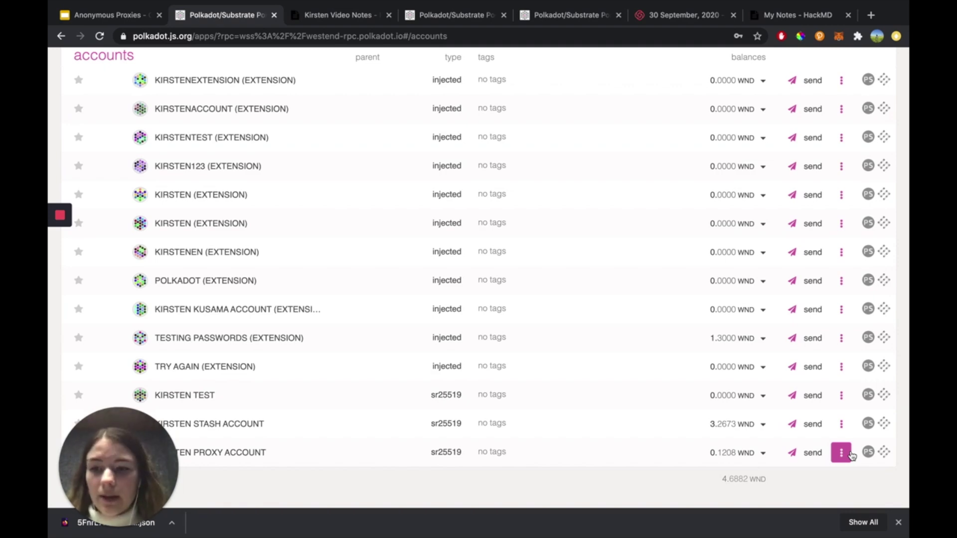
{"action": "left_click", "coordinate": [850, 454]}
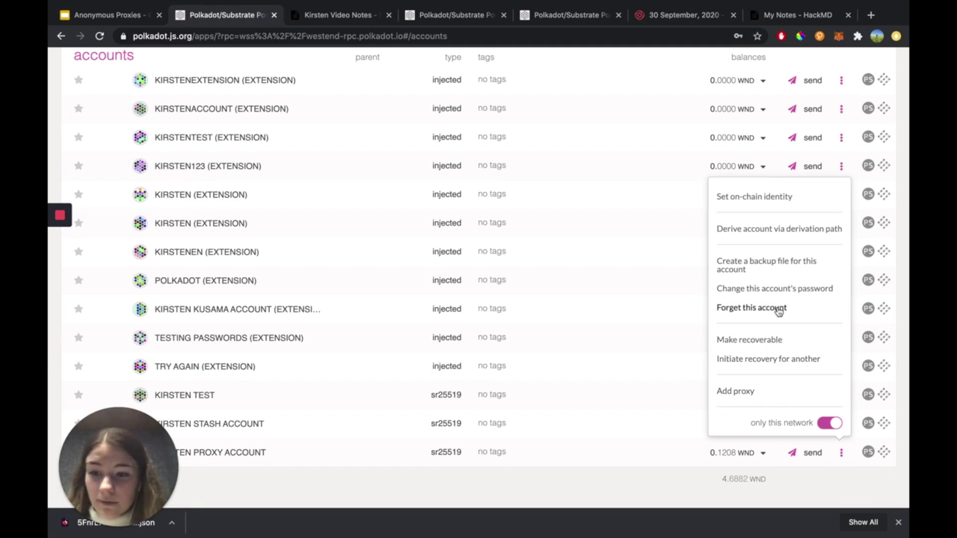
{"action": "left_click", "coordinate": [778, 309]}
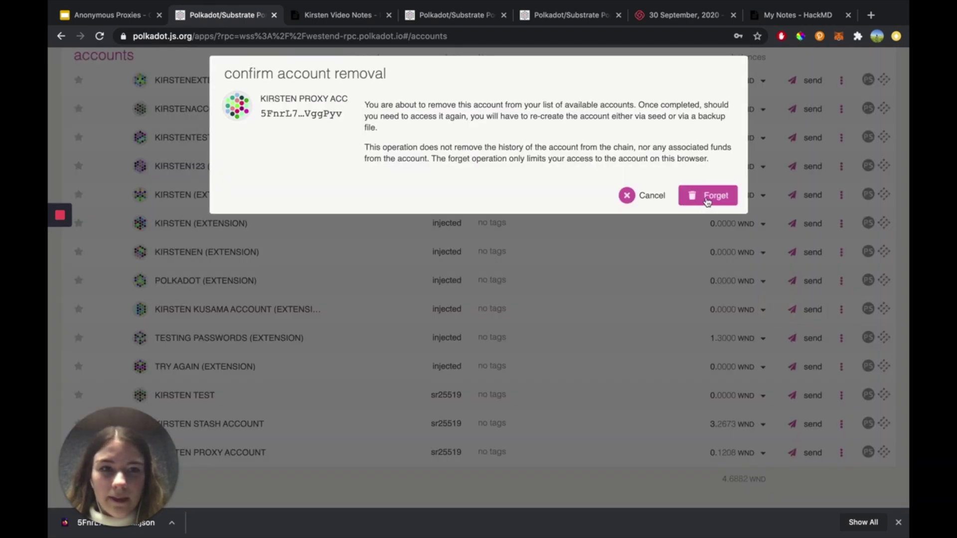
{"action": "left_click", "coordinate": [706, 195]}
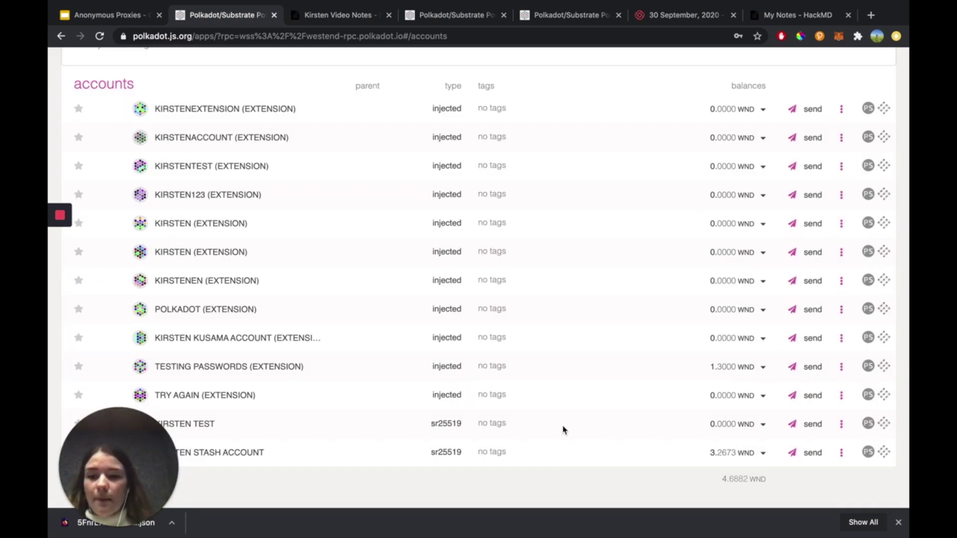
{"action": "scroll", "coordinate": [563, 429], "scroll_direction": "up", "scroll_amount": 5}
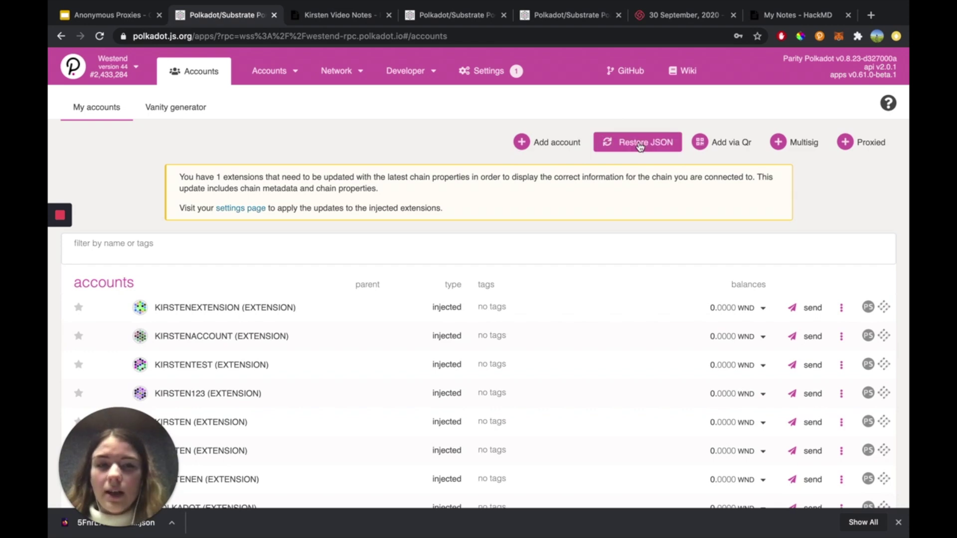
- Restore the proxy account from its downloaded JSON file and password, bringing back its 0.1208 WND balance
{"action": "left_click", "coordinate": [639, 145]}
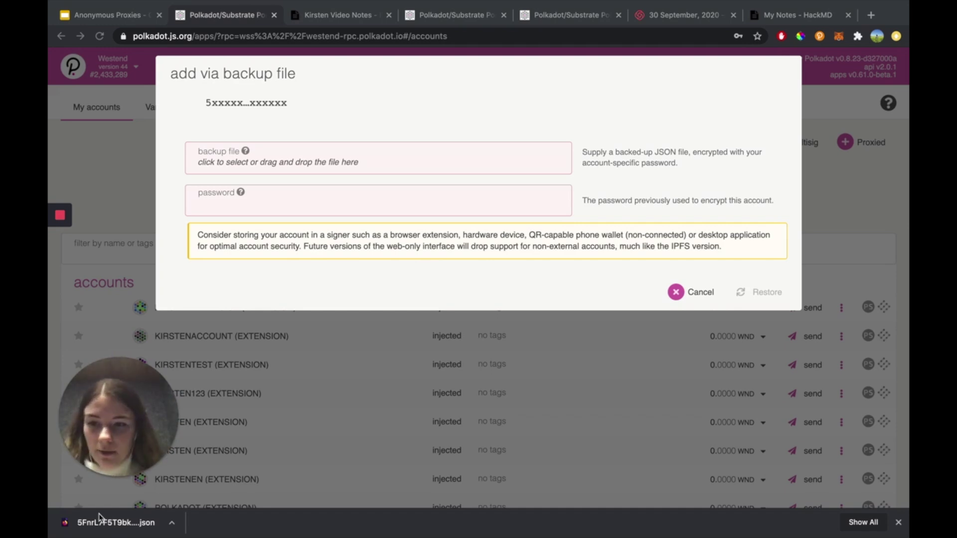
{"action": "left_click_drag", "start_coordinate": [118, 533], "coordinate": [313, 205]}
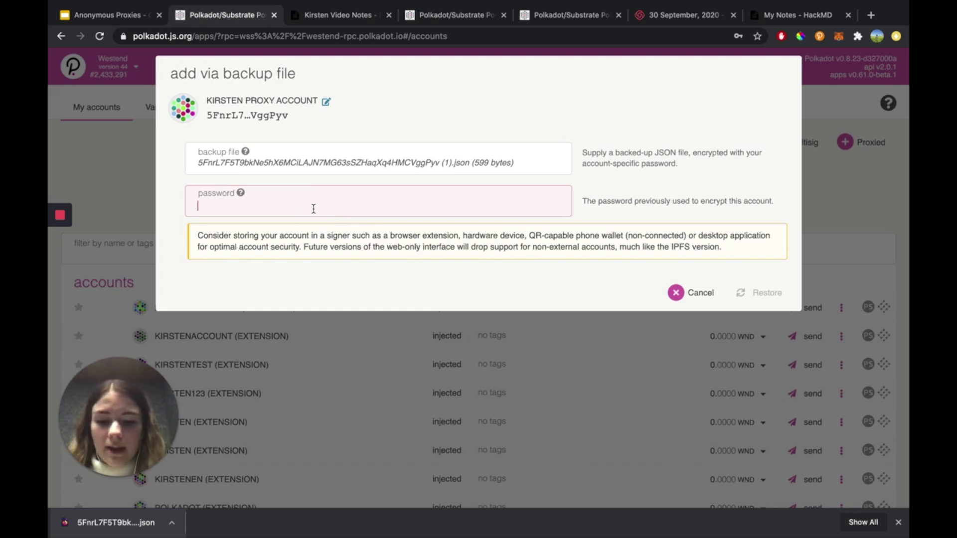
{"action": "type", "text": "•••••••••••"}
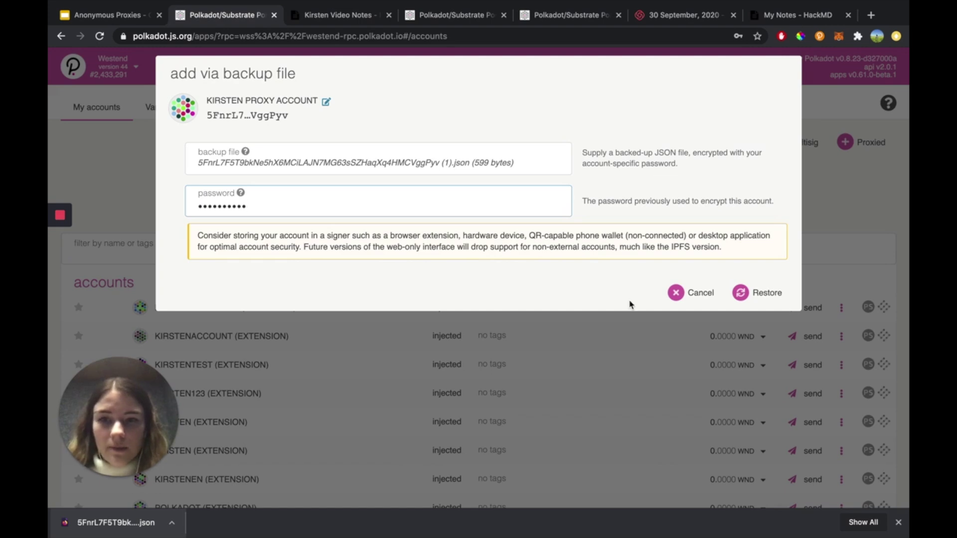
{"action": "left_click", "coordinate": [763, 294]}
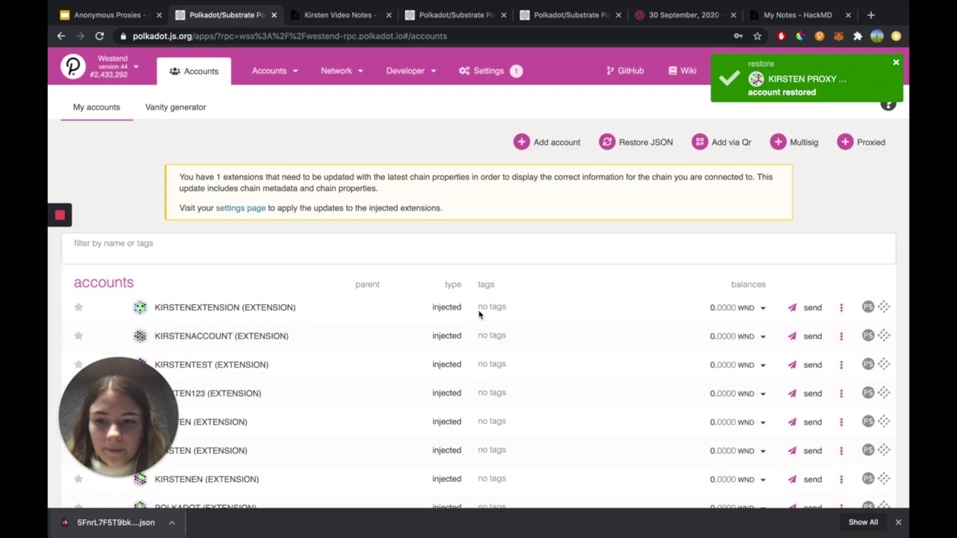
{"action": "scroll", "coordinate": [479, 329], "scroll_direction": "down", "scroll_amount": 5}
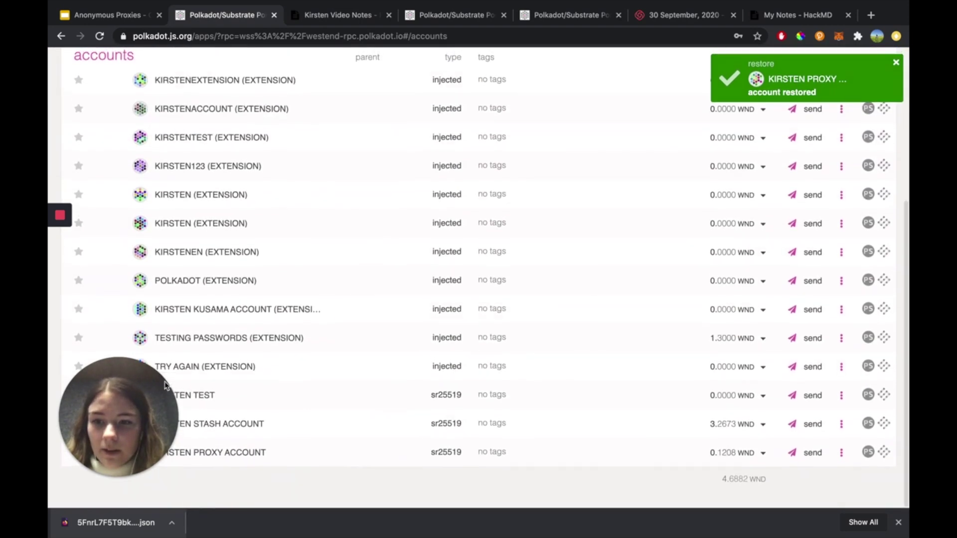
{"action": "left_click", "coordinate": [142, 387]}
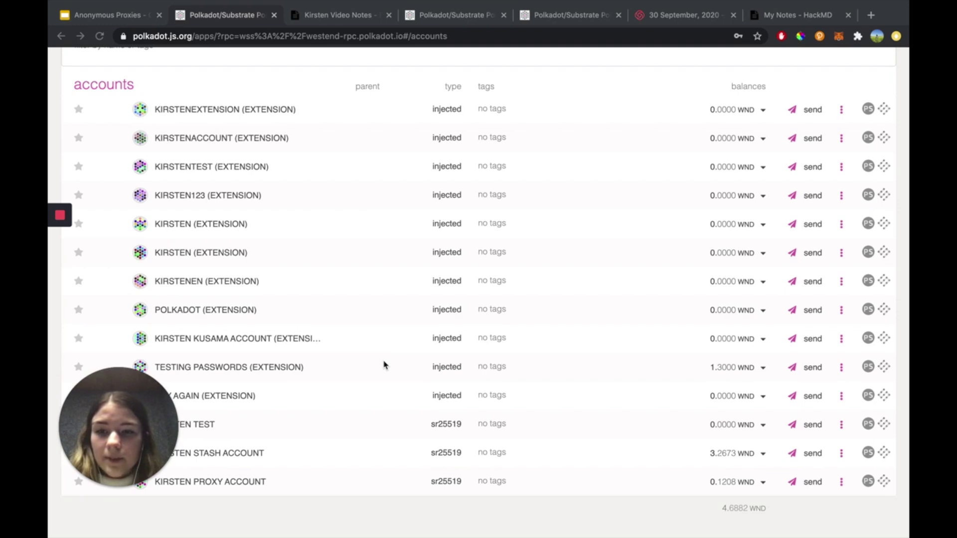
{"action": "scroll", "coordinate": [626, 429], "scroll_direction": "up", "scroll_amount": 3}
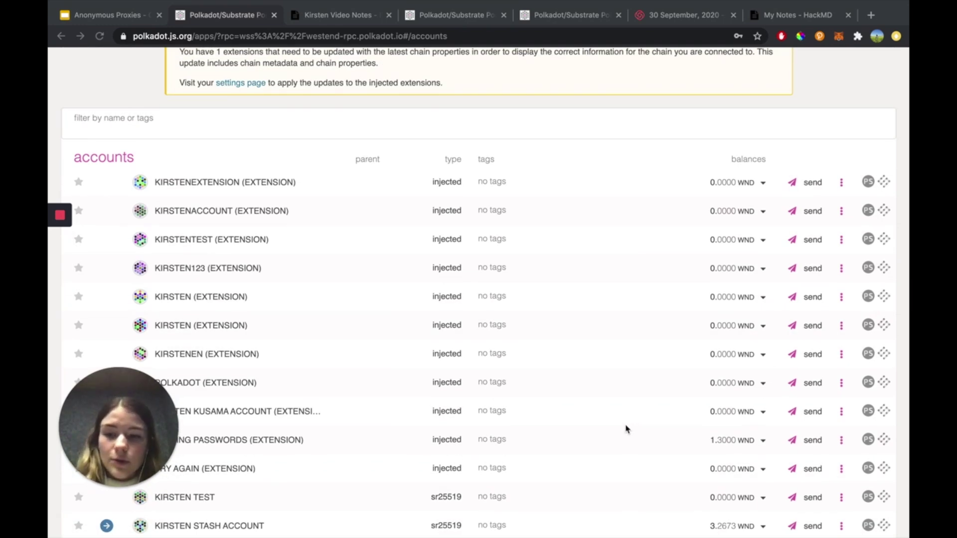
- Export the extension's top account to a JSON backup file secured with the account password
{"action": "left_click", "coordinate": [819, 36]}
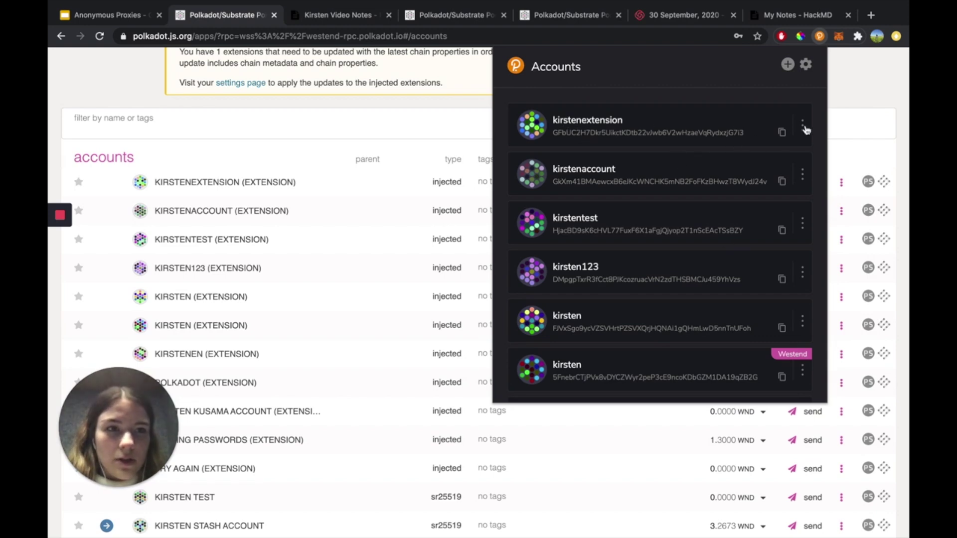
{"action": "left_click", "coordinate": [802, 126]}
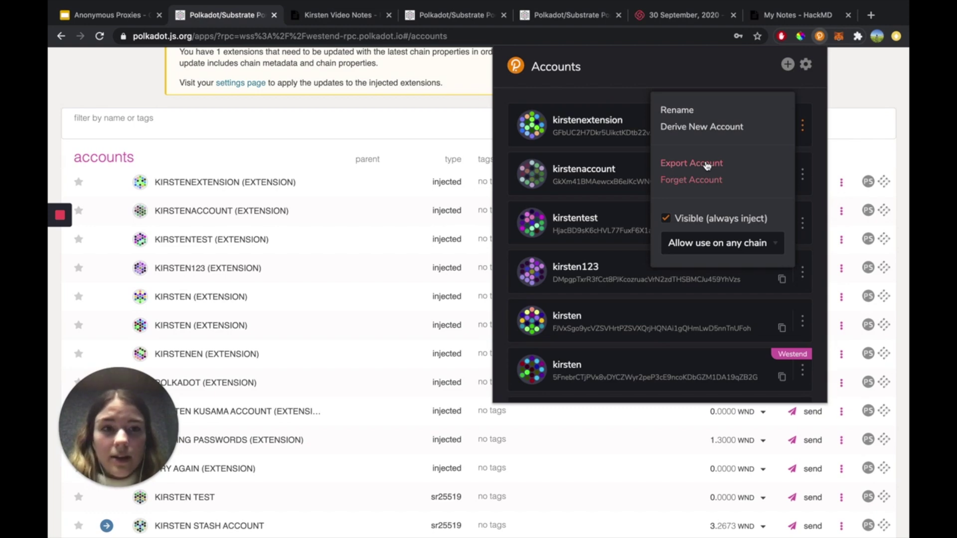
{"action": "left_click", "coordinate": [706, 166]}
{"action": "left_click", "coordinate": [645, 213]}
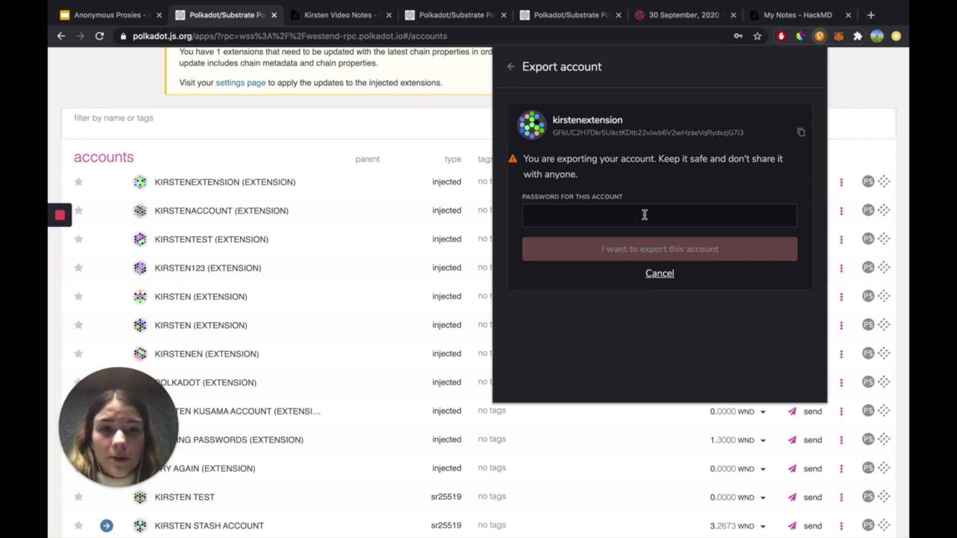
{"action": "type", "text": "**********"}
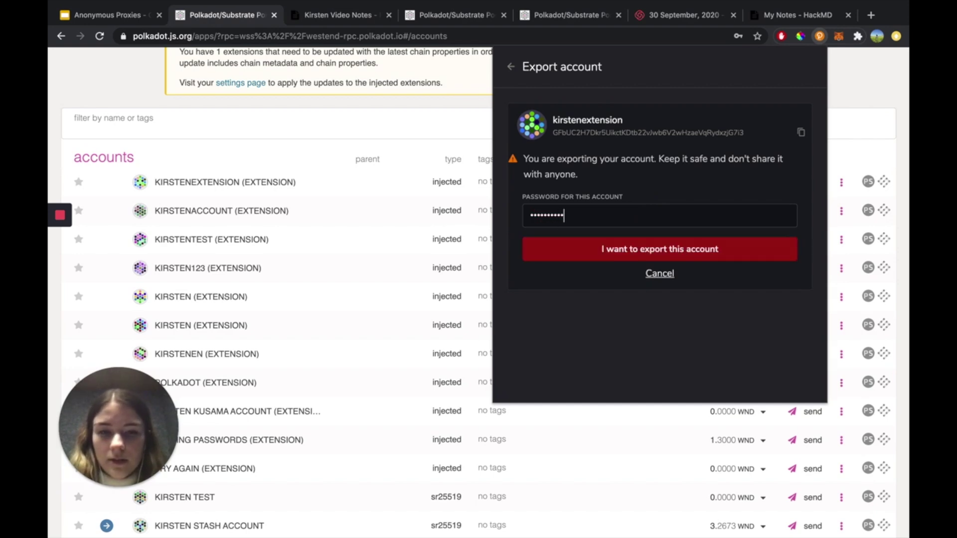
{"action": "left_click", "coordinate": [664, 251]}
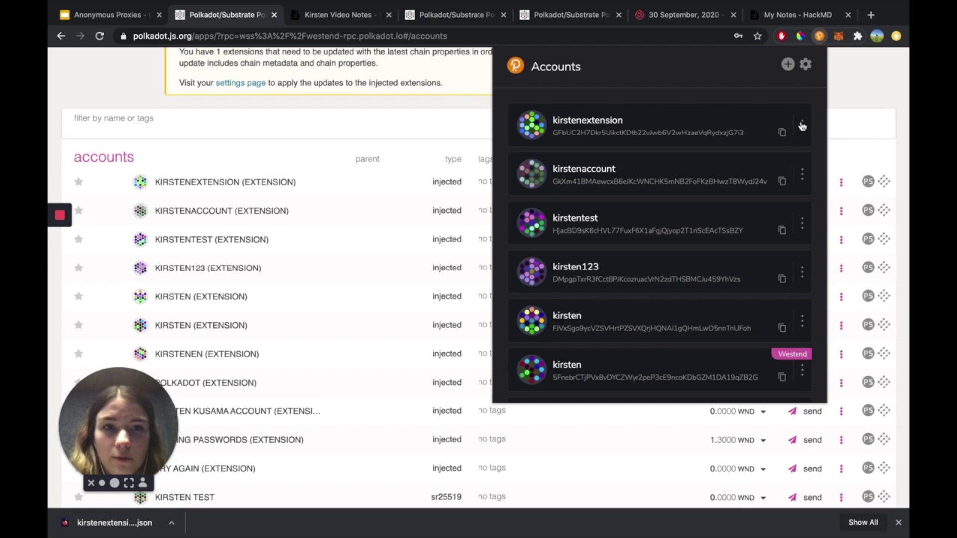
- Forget the exported account in the extension, confirming the removal
{"action": "left_click", "coordinate": [802, 127]}
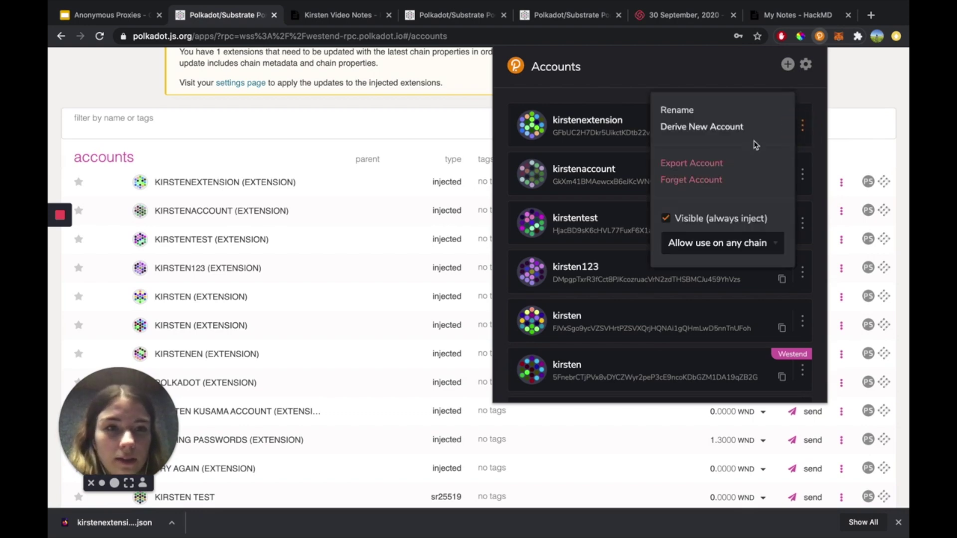
{"action": "left_click", "coordinate": [705, 181]}
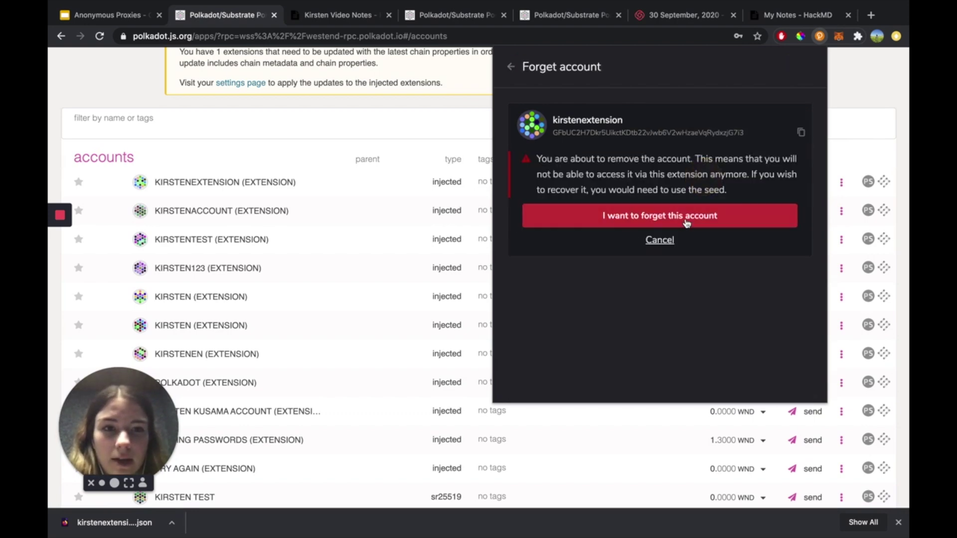
{"action": "left_click", "coordinate": [686, 222]}
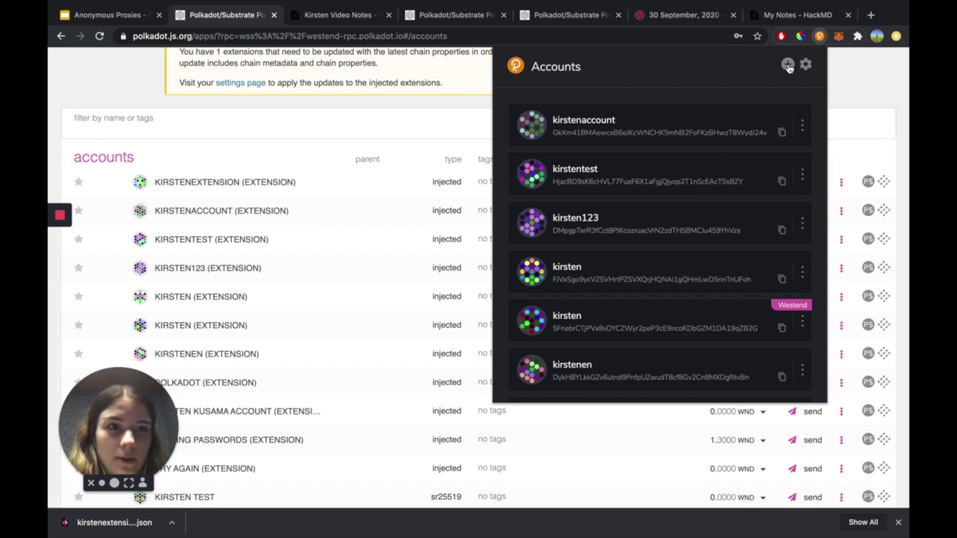
{"action": "left_click", "coordinate": [788, 66]}
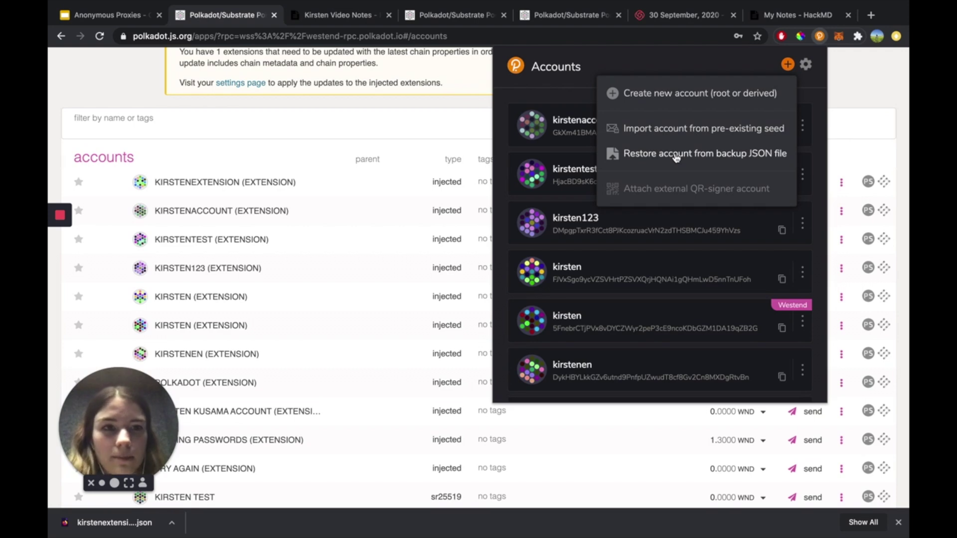
- Restore the forgotten account in the extension from its downloaded backup JSON file and password
{"action": "left_click", "coordinate": [676, 156]}
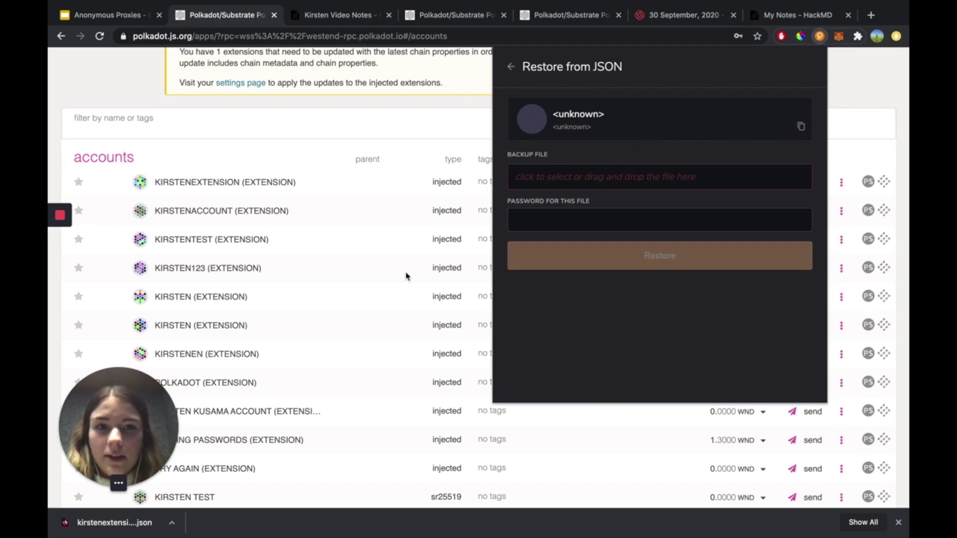
{"action": "left_click_drag", "start_coordinate": [88, 527], "coordinate": [648, 178]}
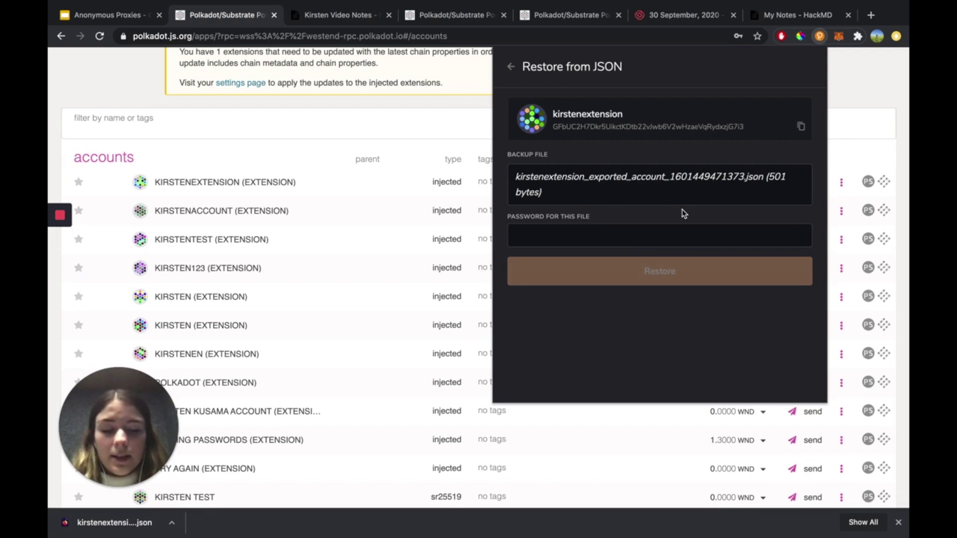
{"action": "left_click", "coordinate": [600, 236]}
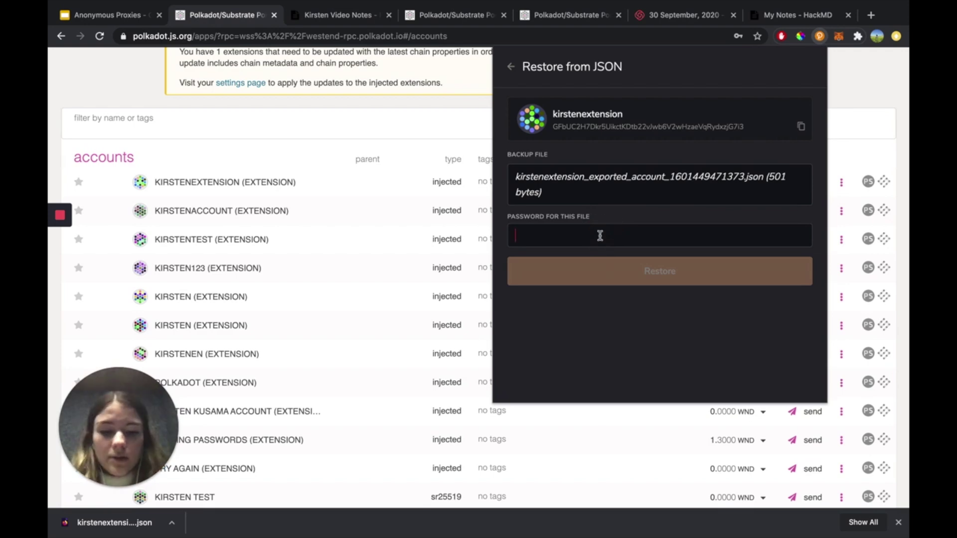
{"action": "type", "text": "•••••••••••"}
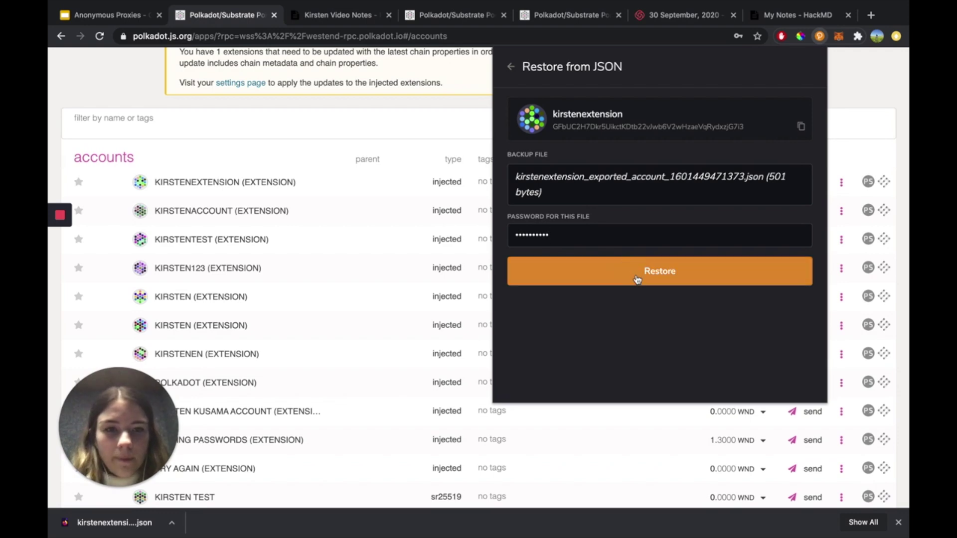
{"action": "left_click", "coordinate": [640, 277]}
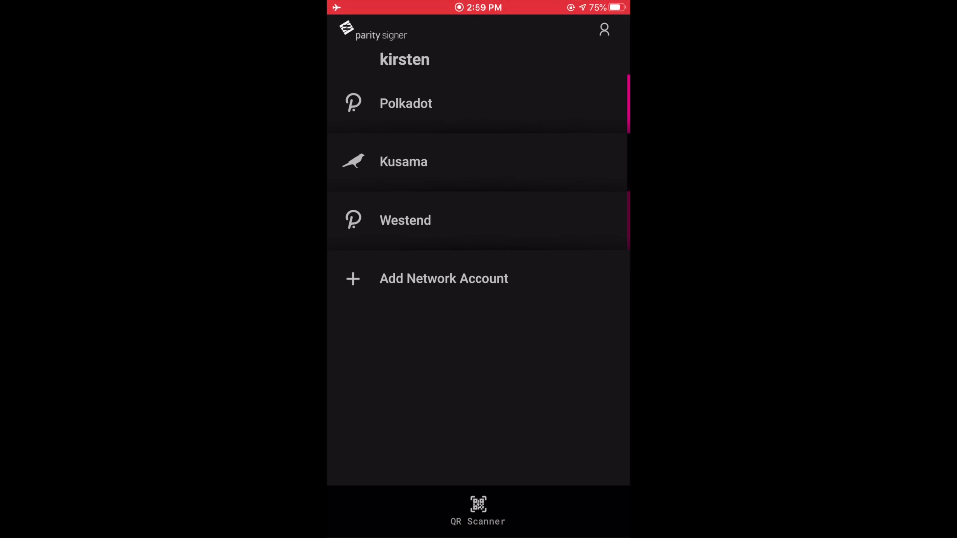
- Choose Add Identity from Parity Signer's identity list
{"action": "left_click", "coordinate": [604, 30]}
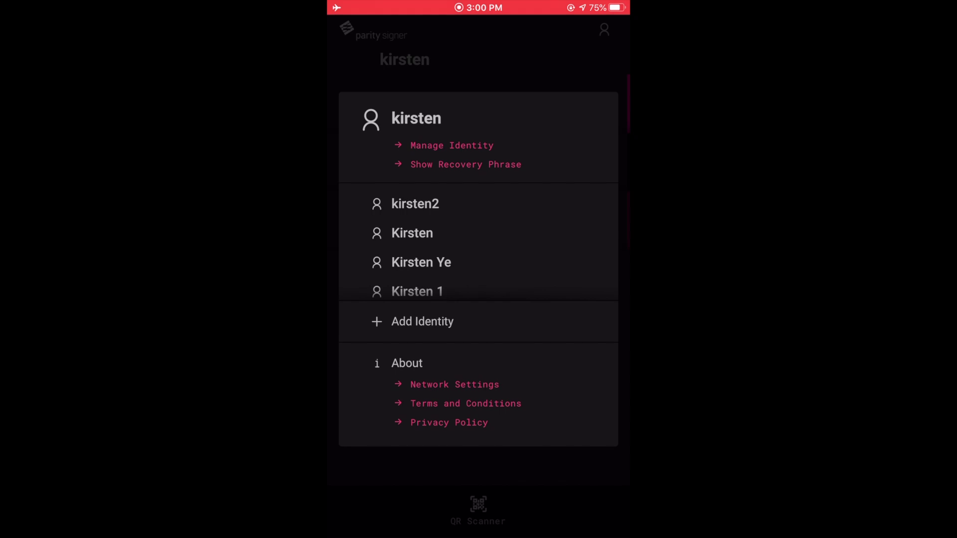
{"action": "left_click", "coordinate": [421, 322]}
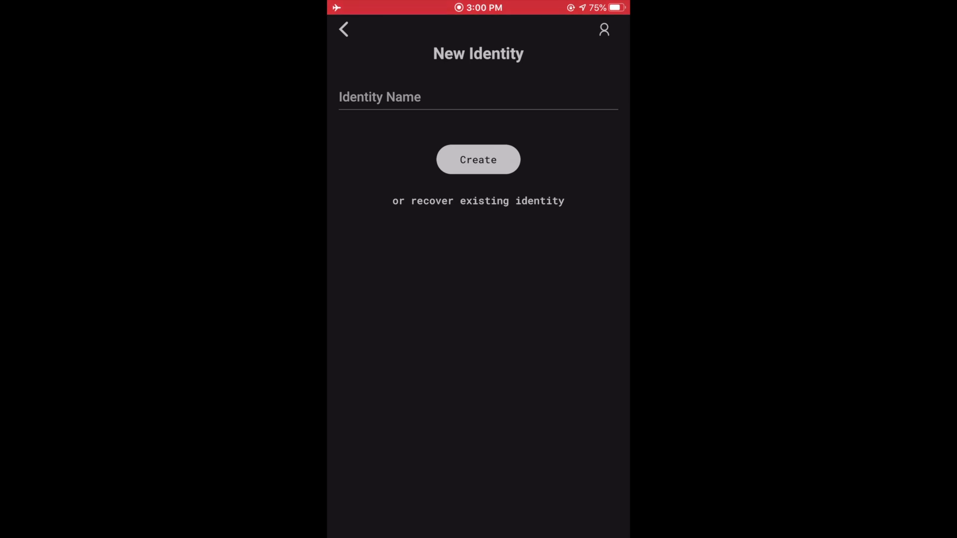
- Recover the existing identity from its recovery phrase and an identity name, then set and confirm a PIN
{"action": "left_click", "coordinate": [478, 200]}
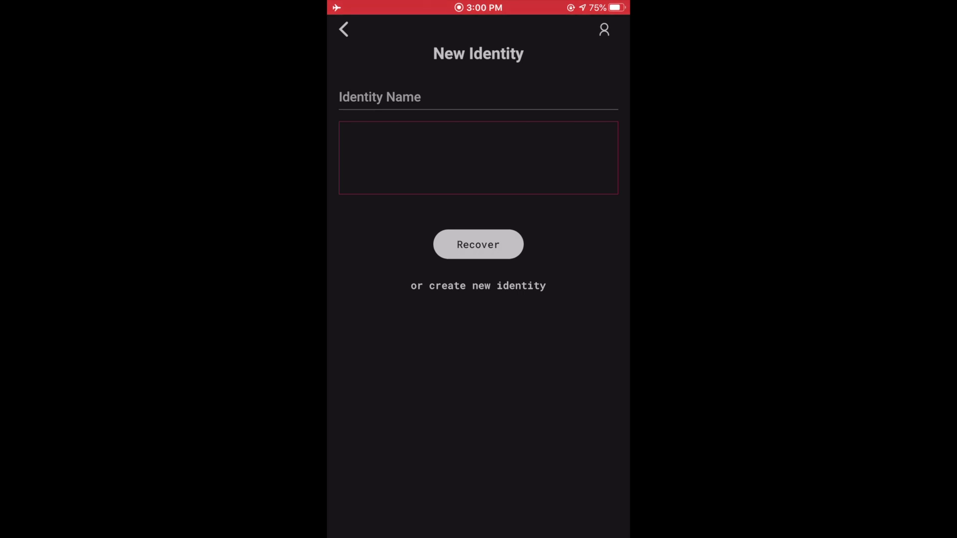
{"action": "left_click", "coordinate": [351, 136]}
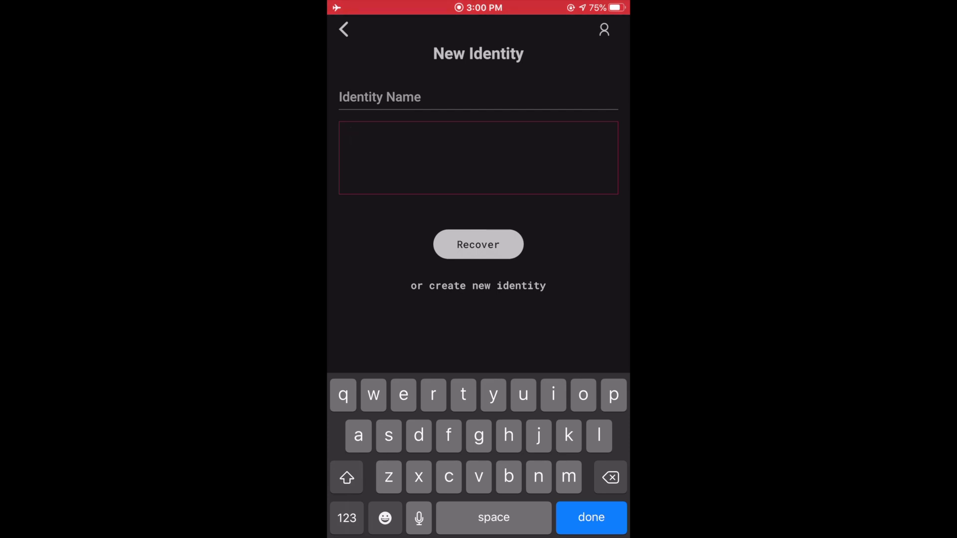
{"action": "left_click", "coordinate": [340, 97]}
{"action": "left_click", "coordinate": [478, 285]}
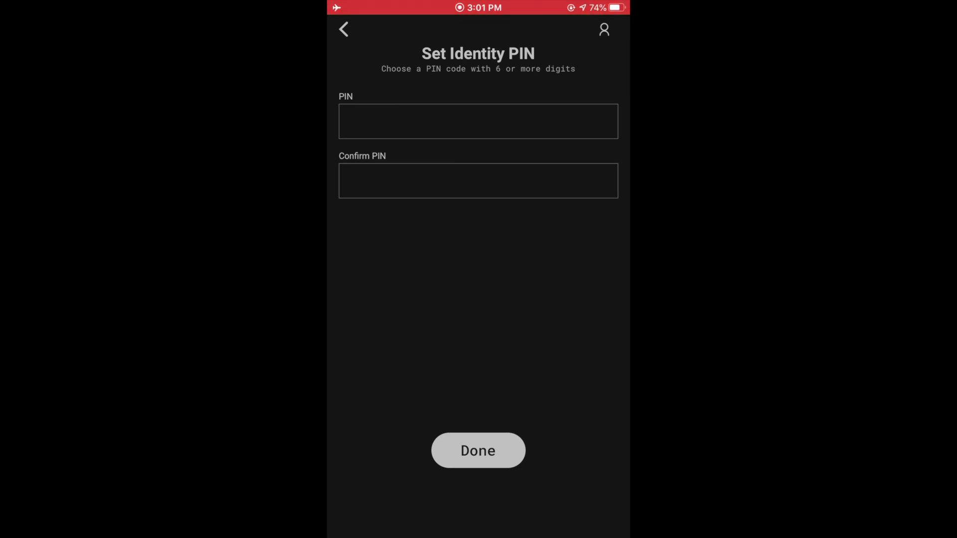
{"action": "left_click", "coordinate": [477, 450]}
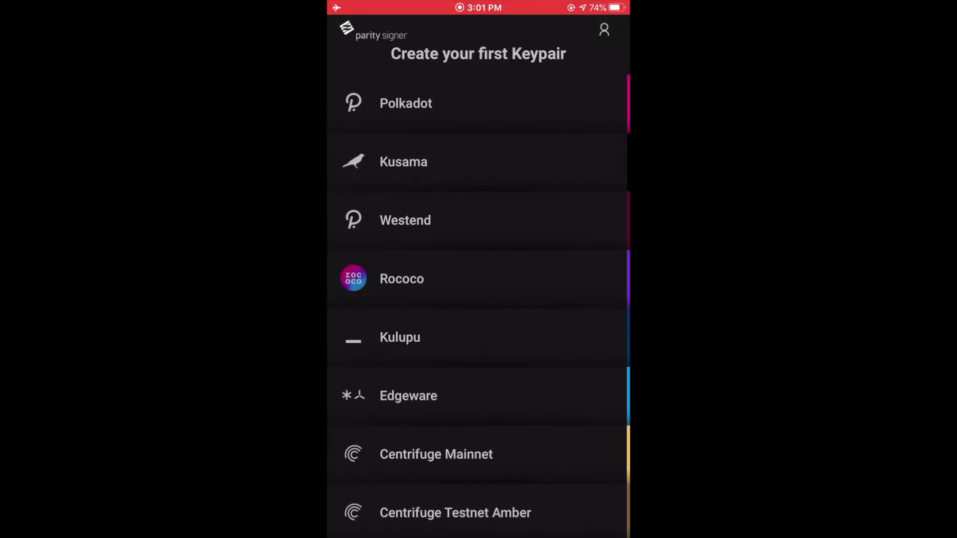